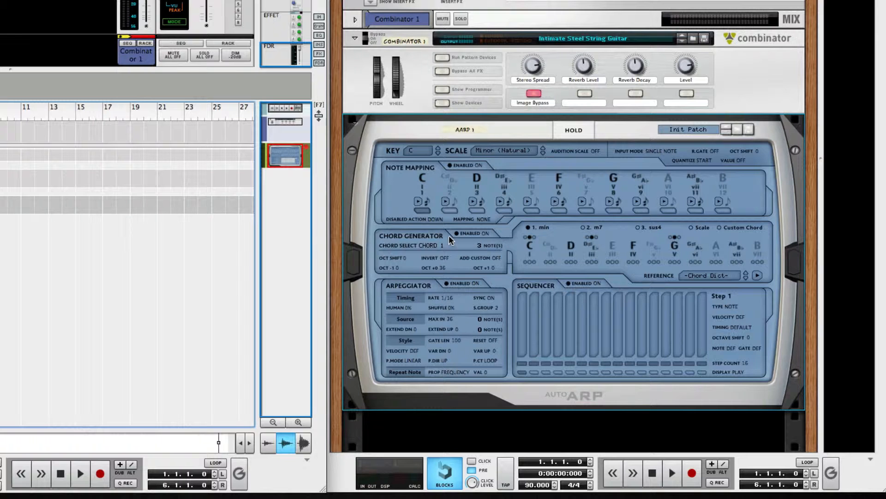
- Disable the arpeggiator on the Auto ARP and audition the C, D and C# notes in the note mapping
click(466, 283)
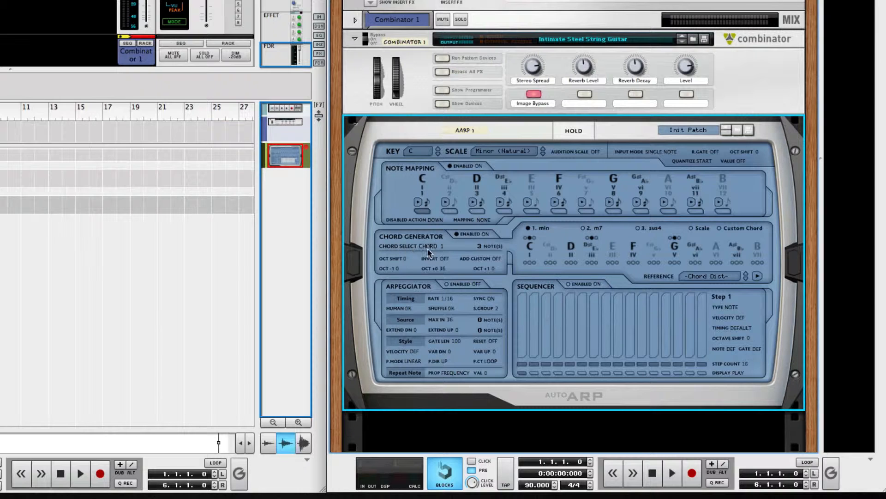
click(418, 203)
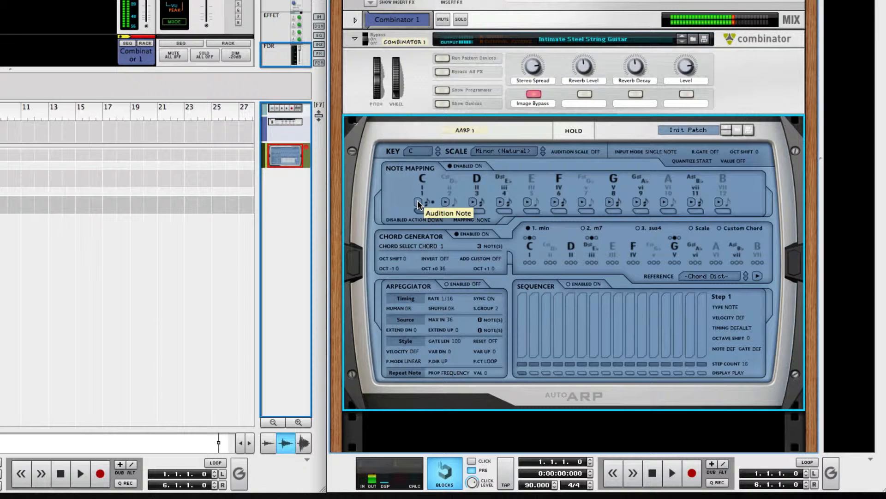
click(472, 203)
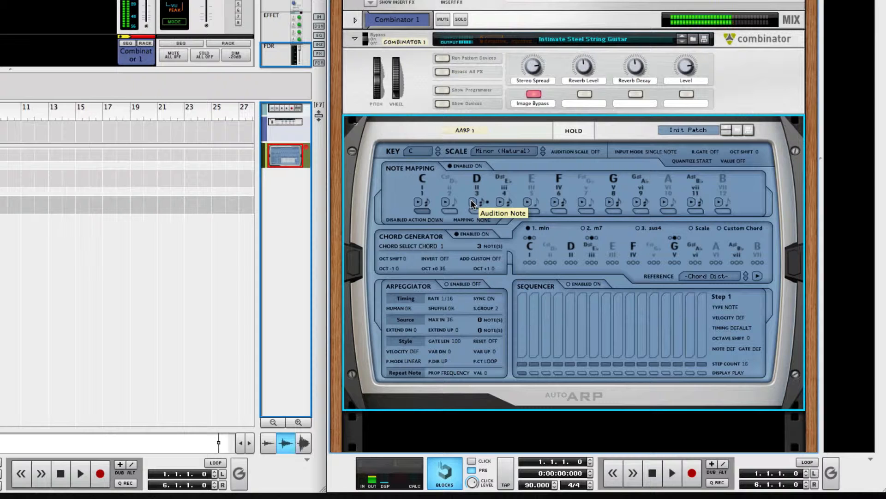
click(446, 203)
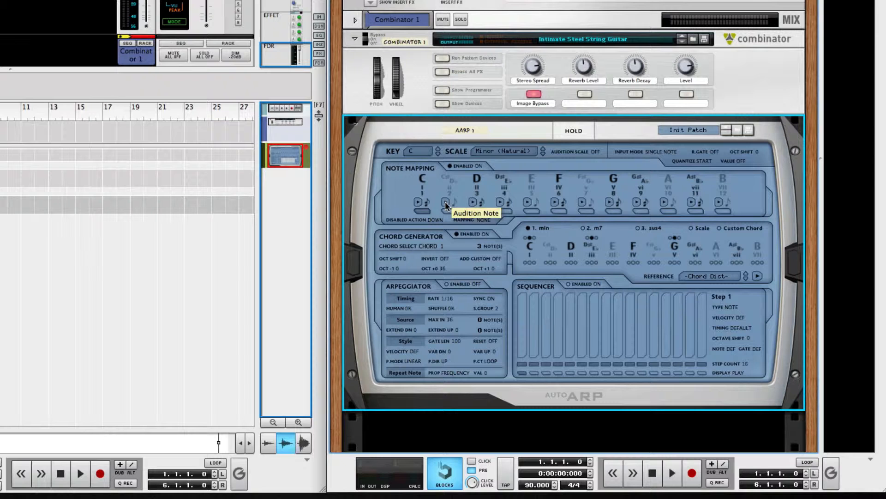
- Show the on-screen piano over the rack above the Auto ARP, play C3 and turn off its "Maintenir" hold option
key(F4)
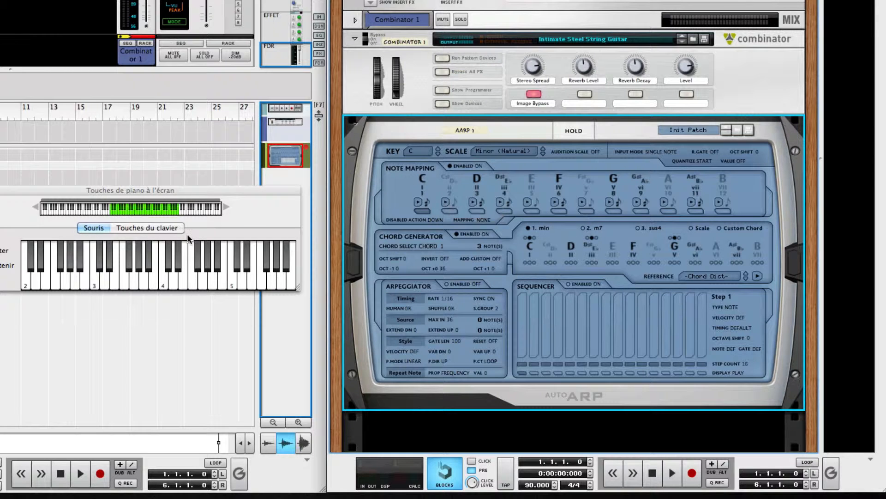
drag(178, 192, 624, 8)
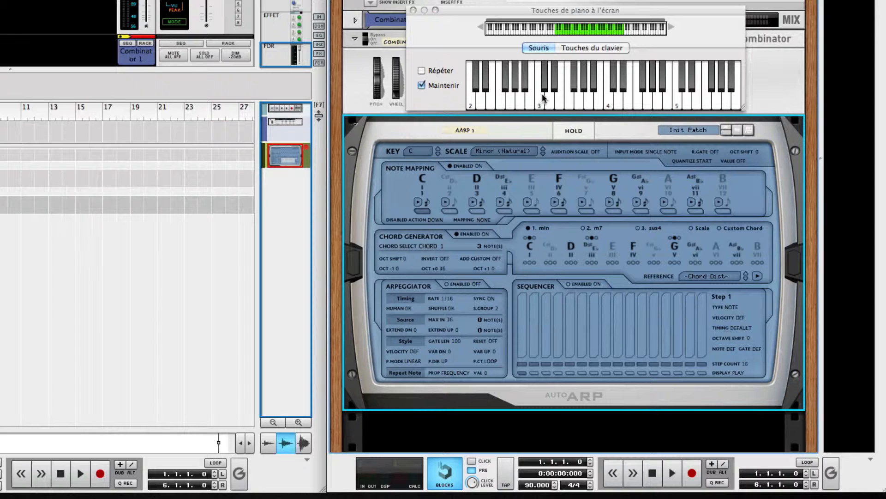
click(539, 97)
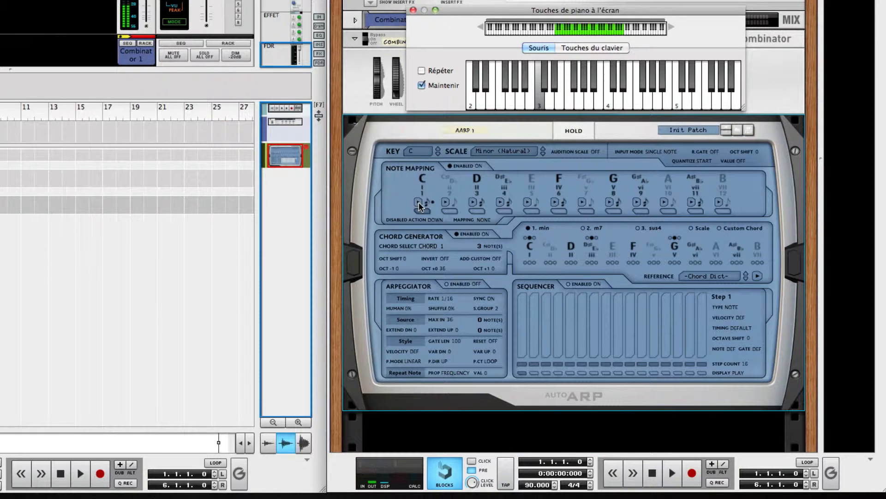
click(428, 86)
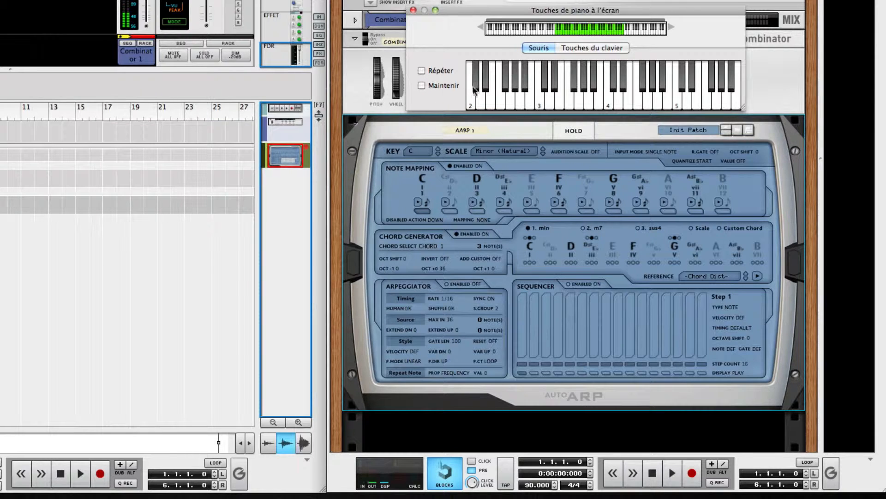
- Play C#3 and D3 on the on-screen piano and audition the D# and E notes in the note mapping
click(545, 86)
click(549, 104)
click(501, 204)
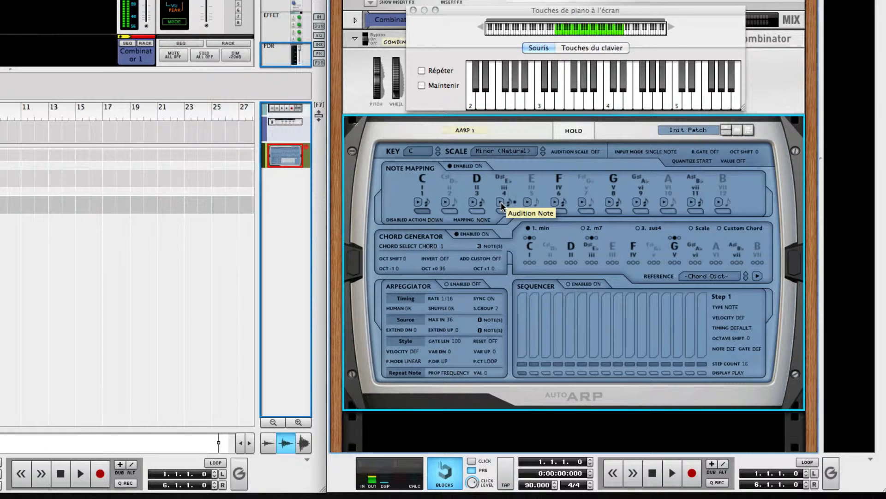
click(528, 202)
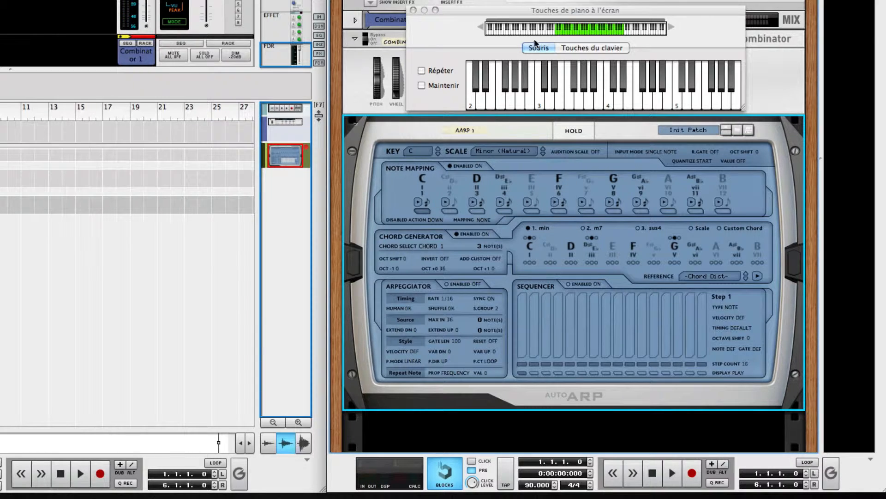
- Move the on-screen piano clear of the rack and view the chords assigned to C#, D, D# and E in turn
drag(527, 10, 71, 200)
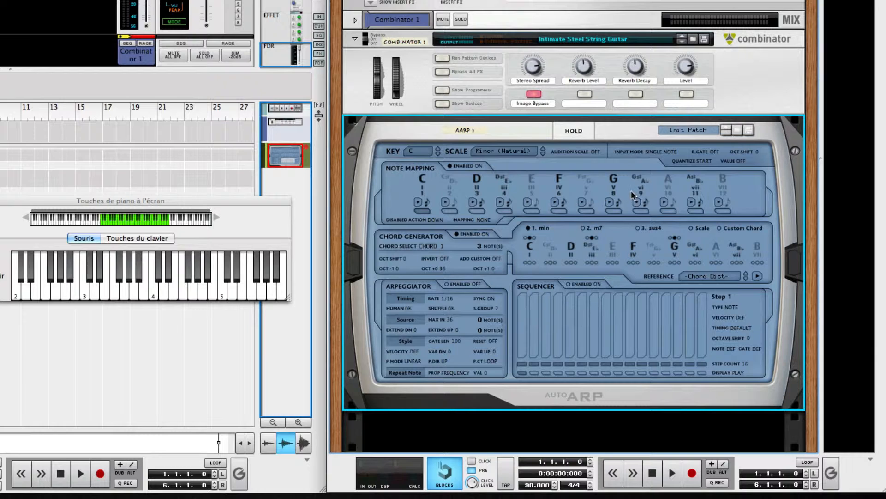
click(445, 211)
click(476, 210)
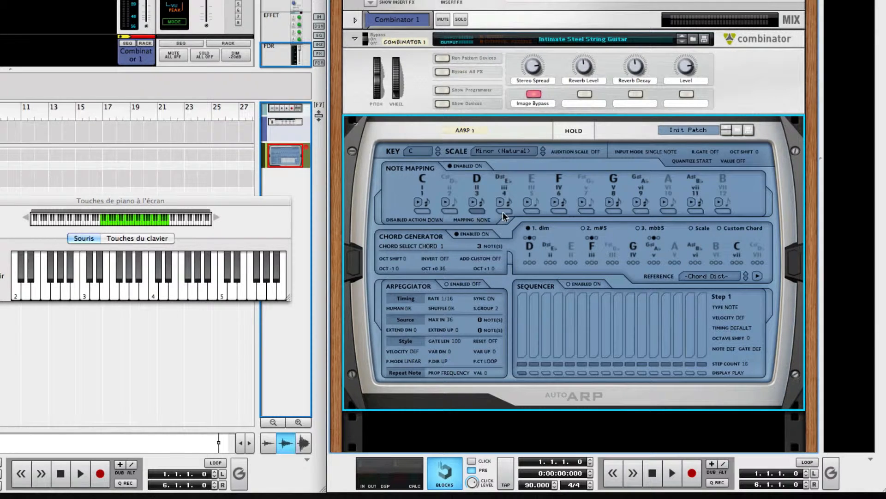
click(503, 211)
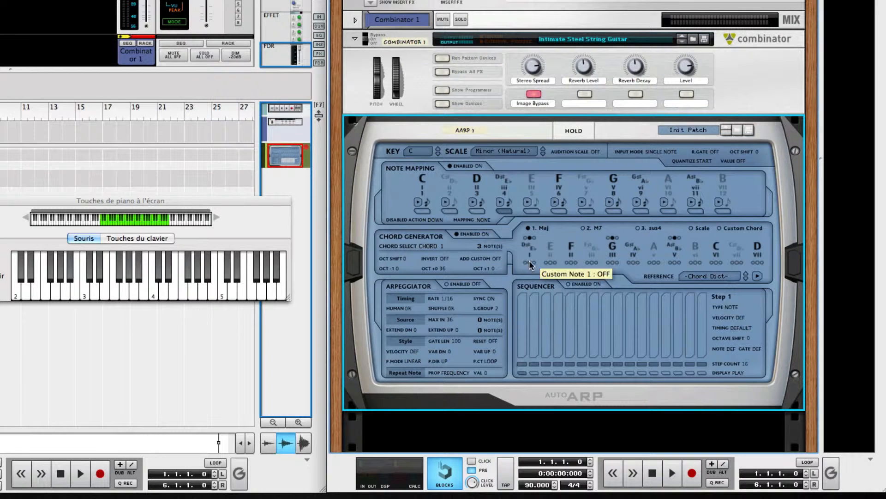
click(530, 211)
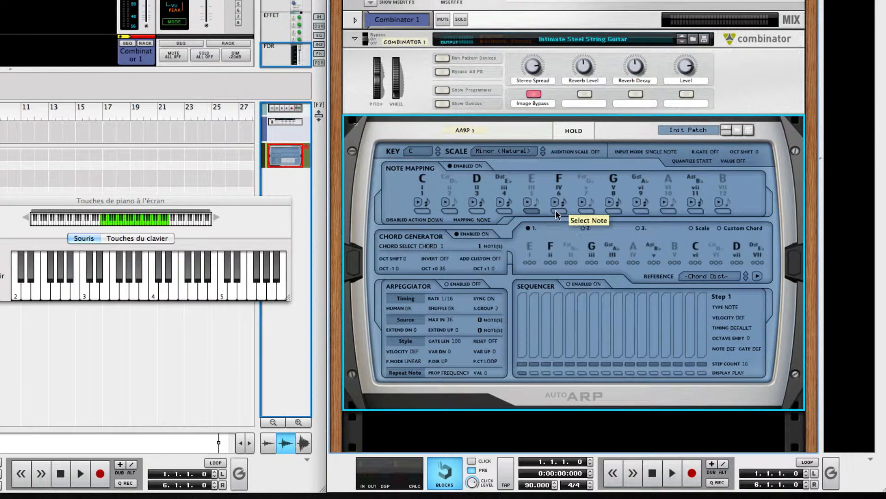
- Select and audition the C and D notes in the note mapping to compare their chords, ending with C selected
click(424, 210)
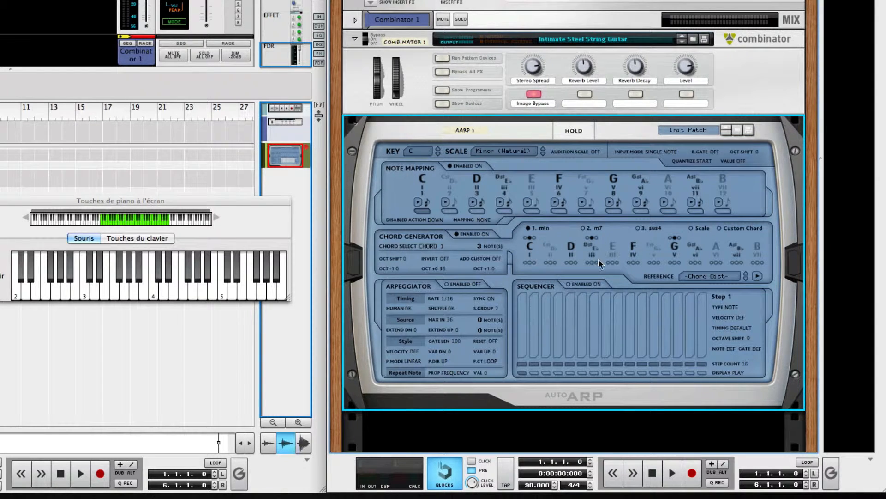
click(417, 202)
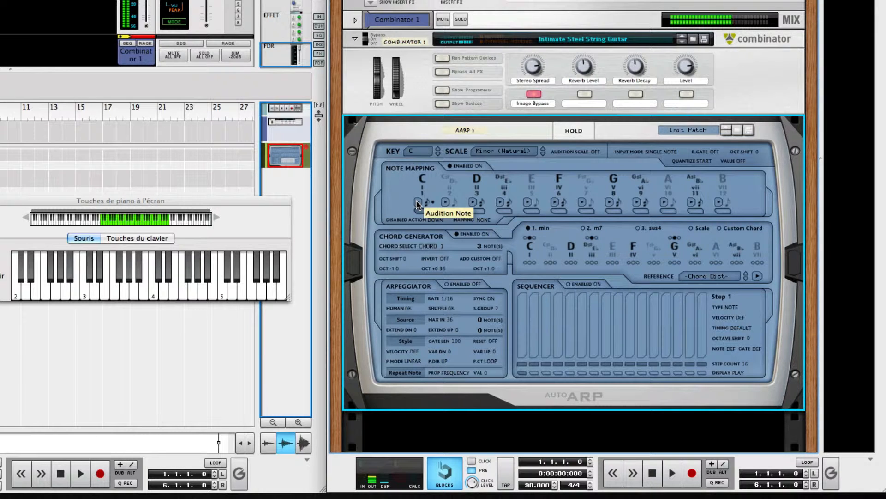
click(478, 211)
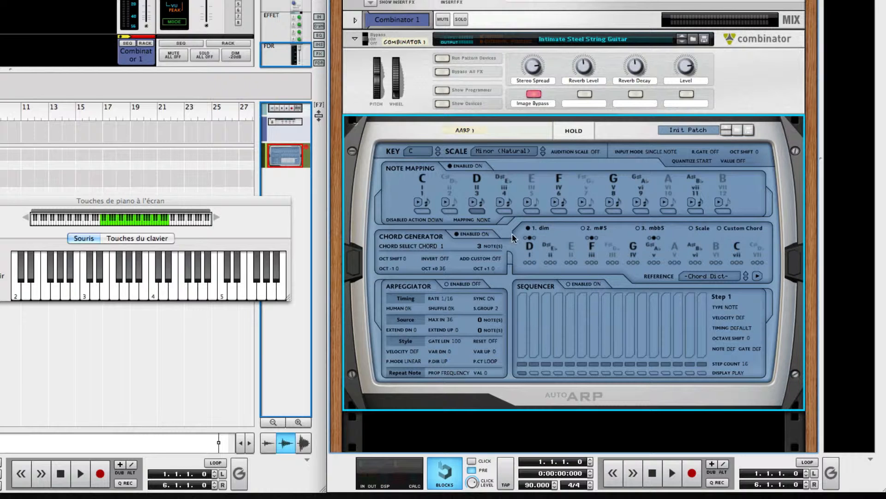
click(473, 202)
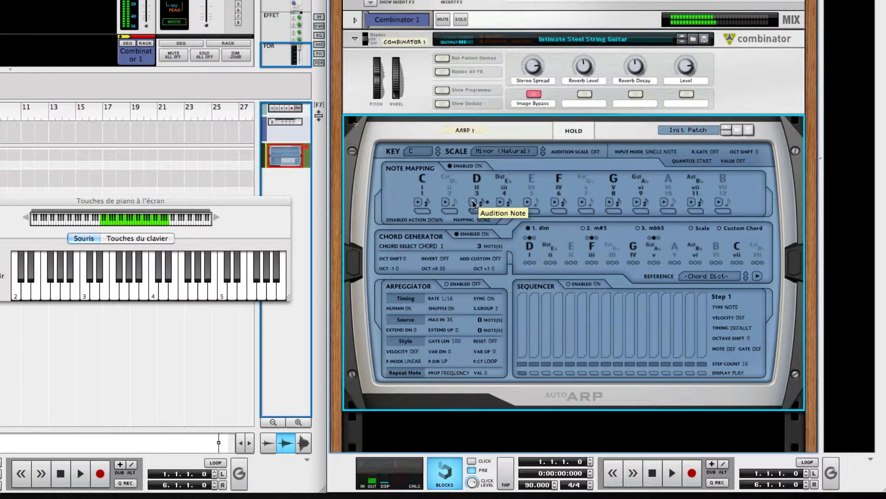
click(417, 203)
click(422, 211)
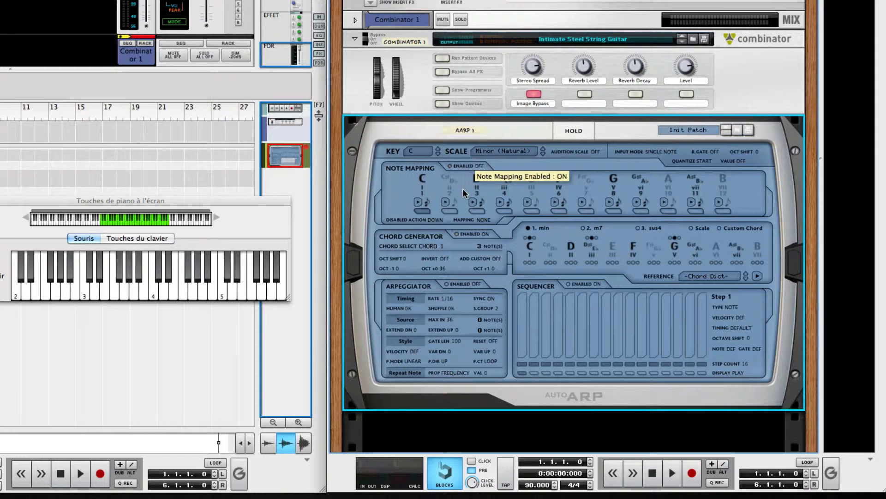
- Toggle the note mapping's enabled state, ending with it on
click(463, 167)
click(462, 168)
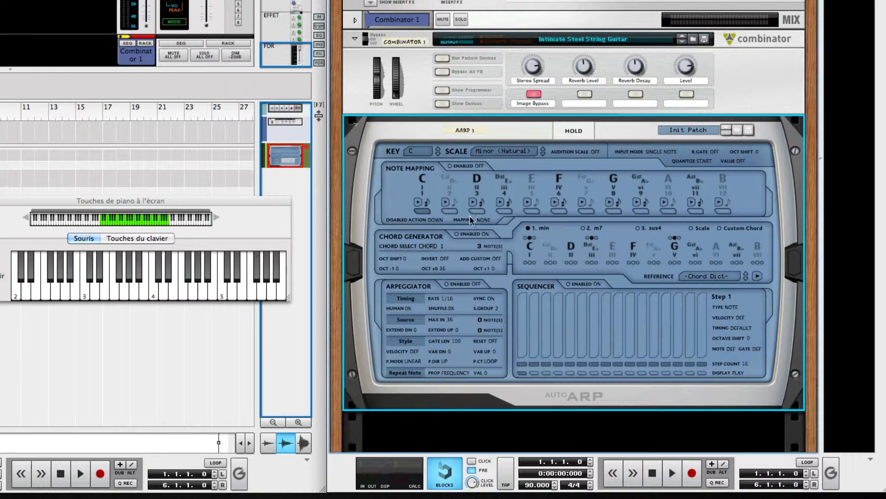
click(460, 166)
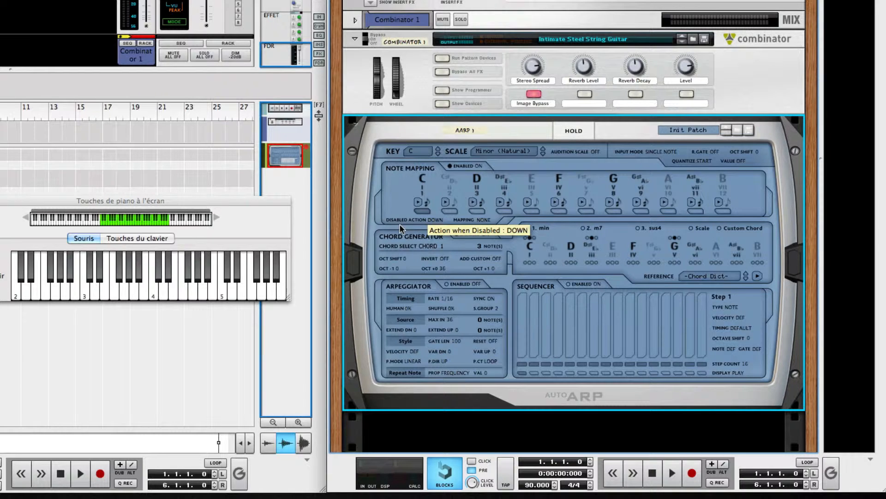
- Cycle through the note mapping's Disabled Action options and return it to DOWN
drag(401, 226, 421, 259)
drag(408, 219, 408, 214)
drag(409, 210, 407, 189)
drag(407, 189, 406, 179)
drag(407, 179, 404, 228)
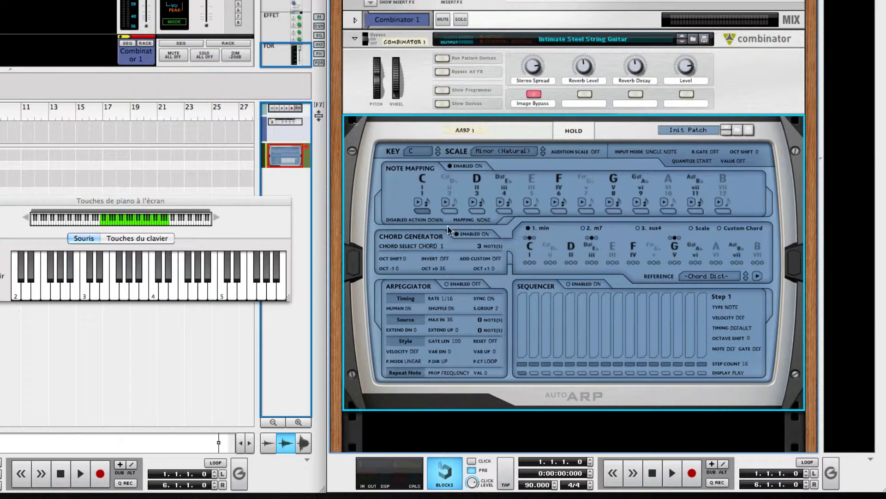
- Map the selected C note to root notes 1, 2, 3 and 4 in turn
scroll(462, 206, down, 2)
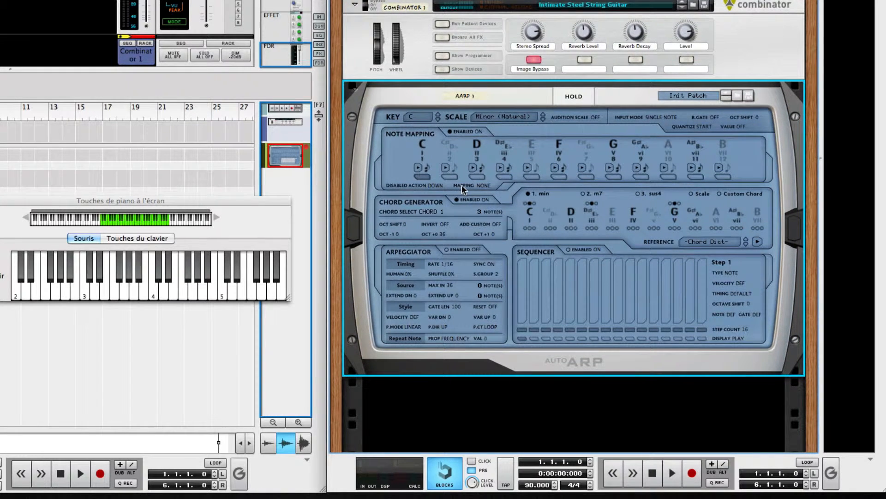
scroll(462, 187, up, 1)
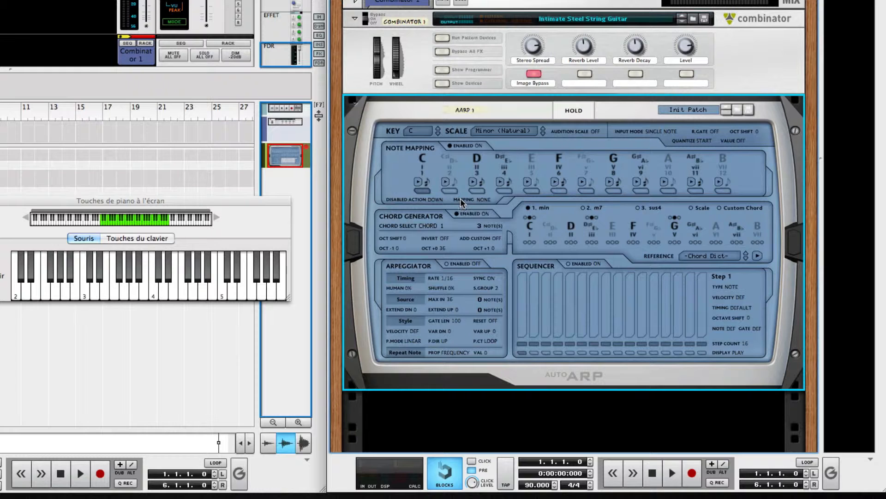
mouse_move(461, 201)
mouse_down()
mouse_move(461, 156)
mouse_move(460, 204)
mouse_up()
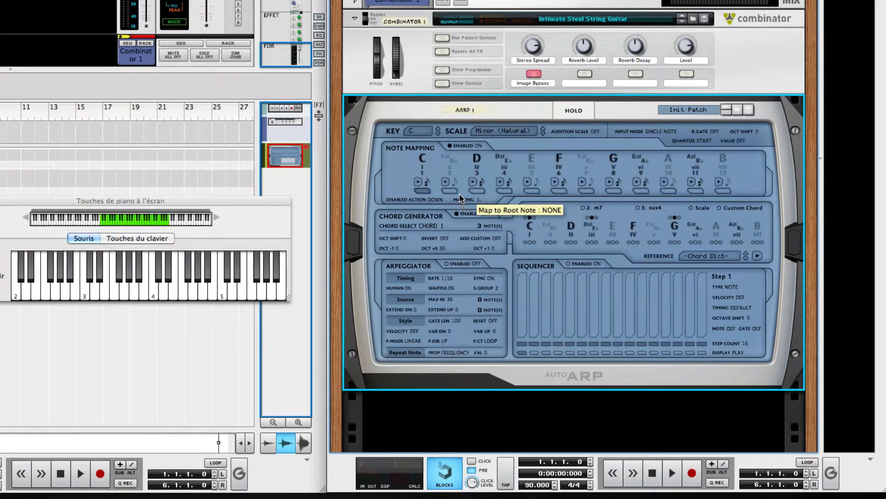
drag(459, 208, 464, 193)
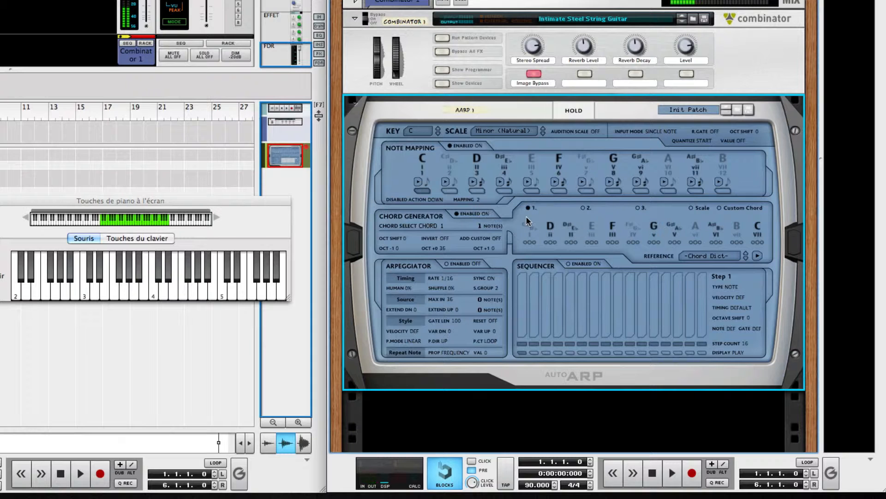
drag(467, 198, 466, 196)
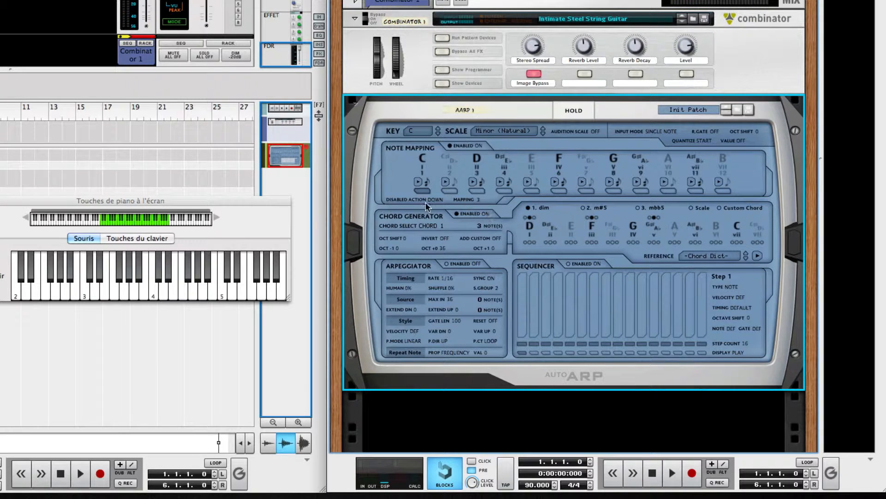
drag(455, 203, 455, 201)
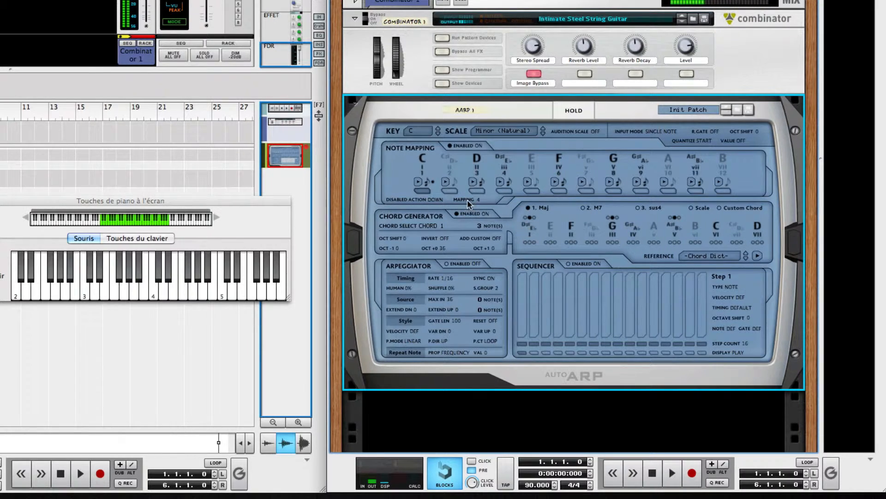
- Map the C note to root note 7 and audition it
drag(467, 199, 465, 203)
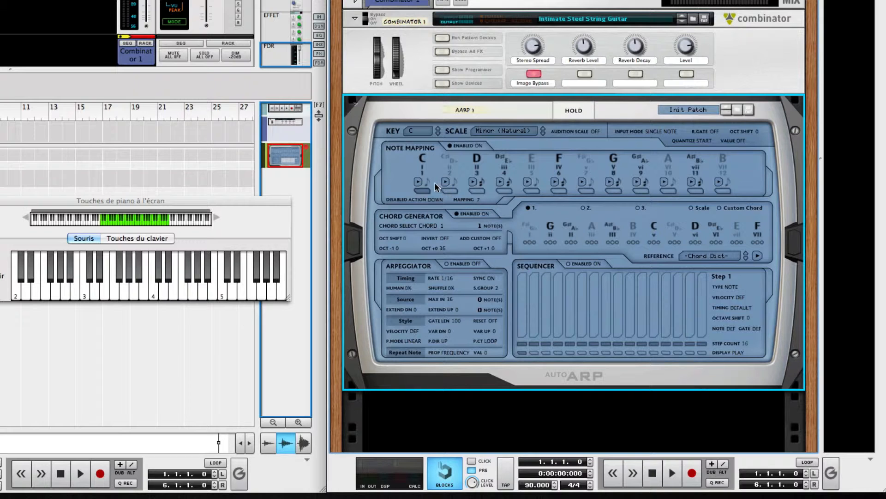
click(419, 182)
click(429, 186)
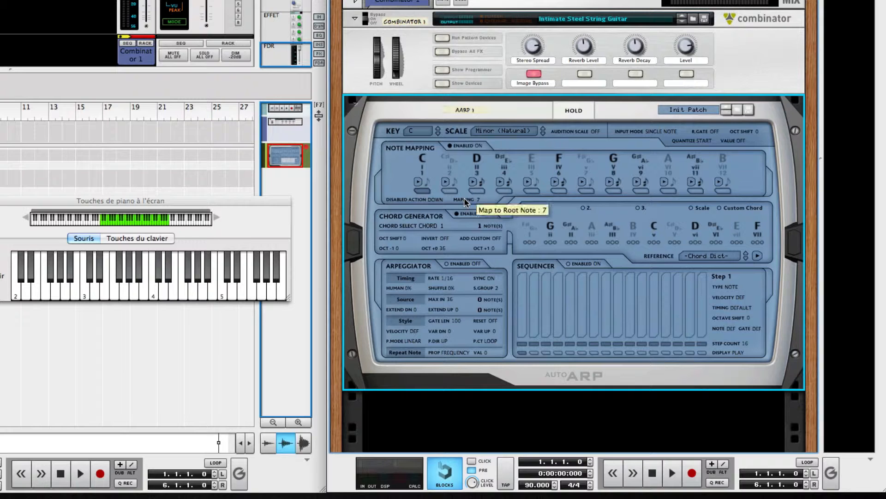
- Try root note 8 as the mapping for the C note and reset the mapping to NONE
drag(464, 197, 464, 195)
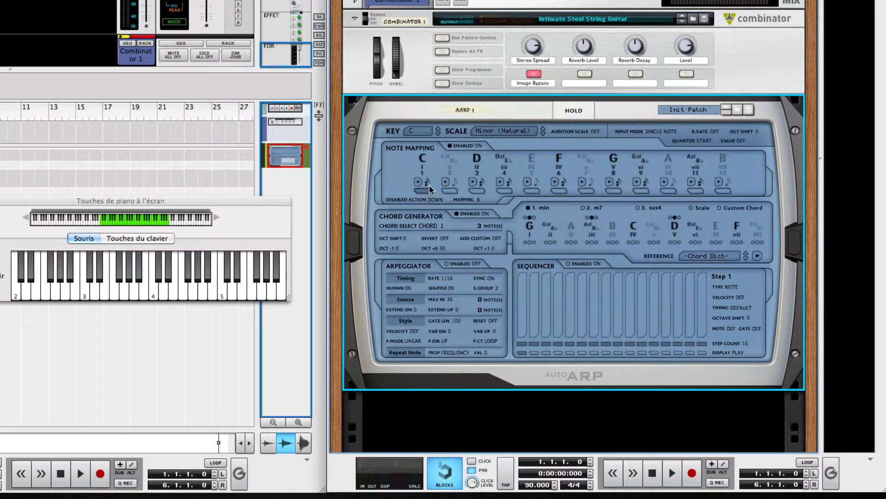
click(562, 192)
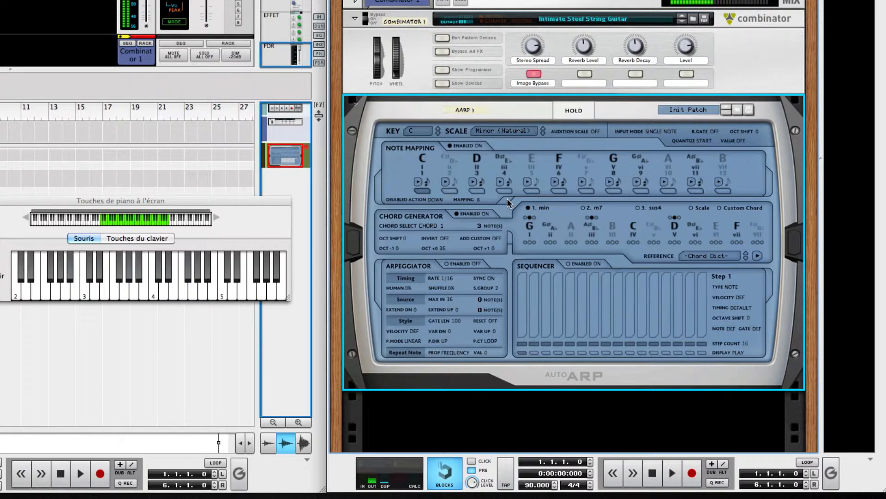
drag(466, 198, 461, 232)
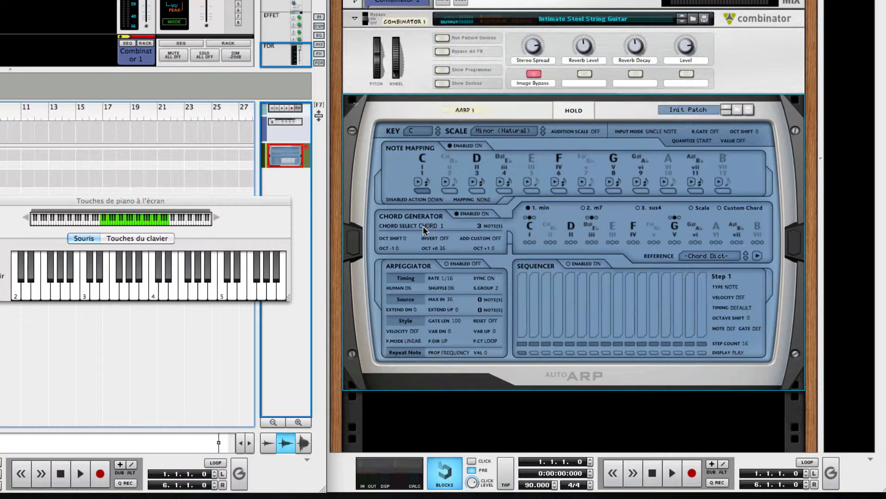
- Switch the chord generator off and back on
click(467, 214)
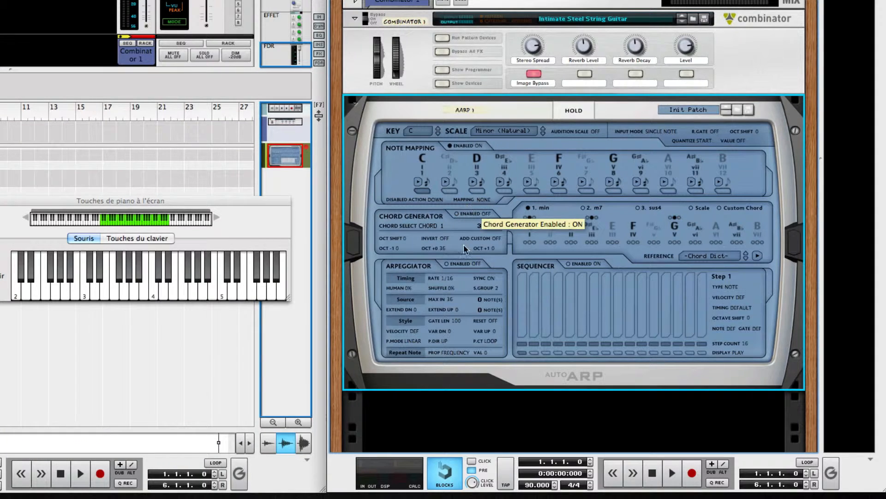
click(466, 215)
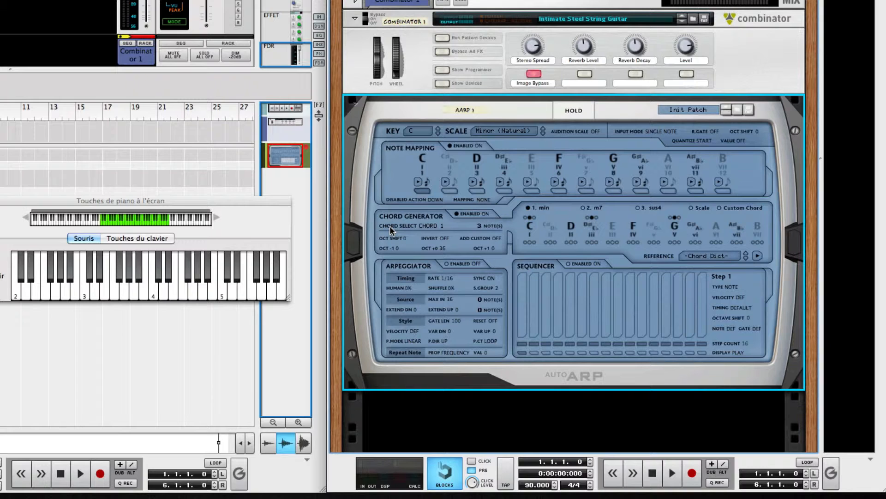
- Try the SCALE and CUSTOM chord selections for the C note and return the selection to CHORD 1
drag(390, 226, 391, 208)
drag(405, 229, 405, 224)
drag(392, 225, 393, 221)
click(438, 225)
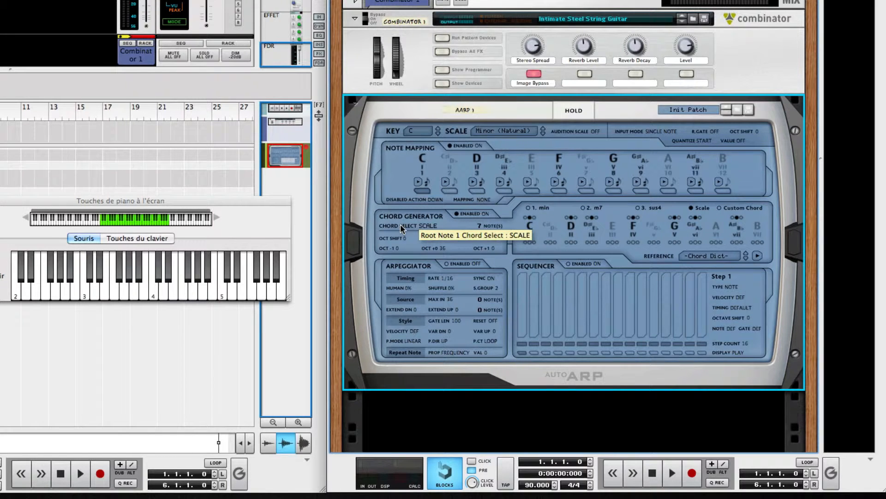
drag(400, 224, 401, 216)
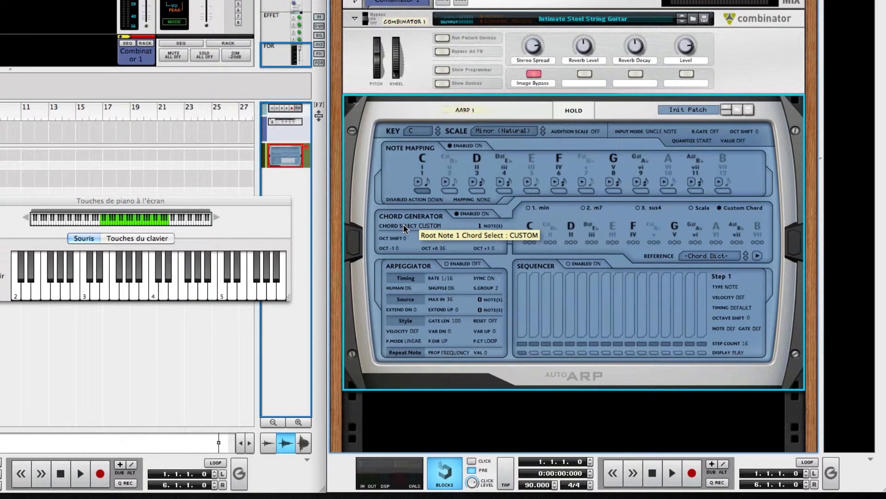
drag(404, 228, 402, 265)
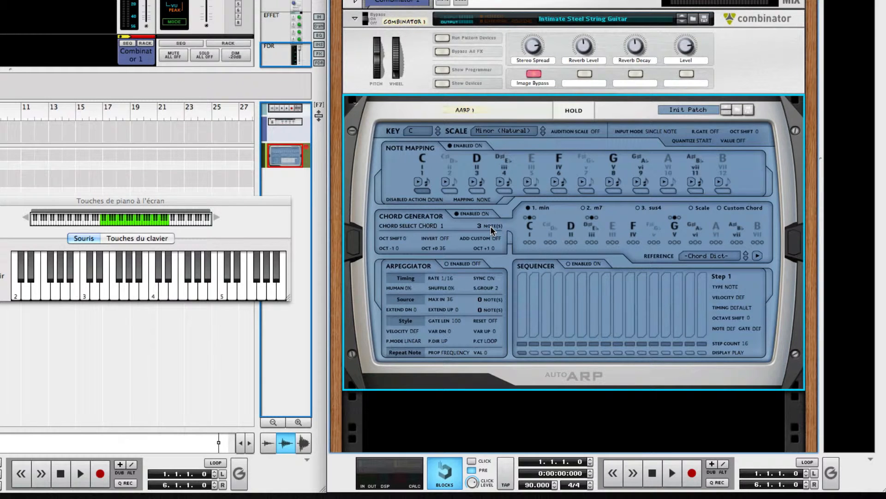
- Vary the C note's chord selection and octave shift, restoring them to CHORD 1 and 0
drag(406, 225, 406, 218)
drag(409, 225, 406, 248)
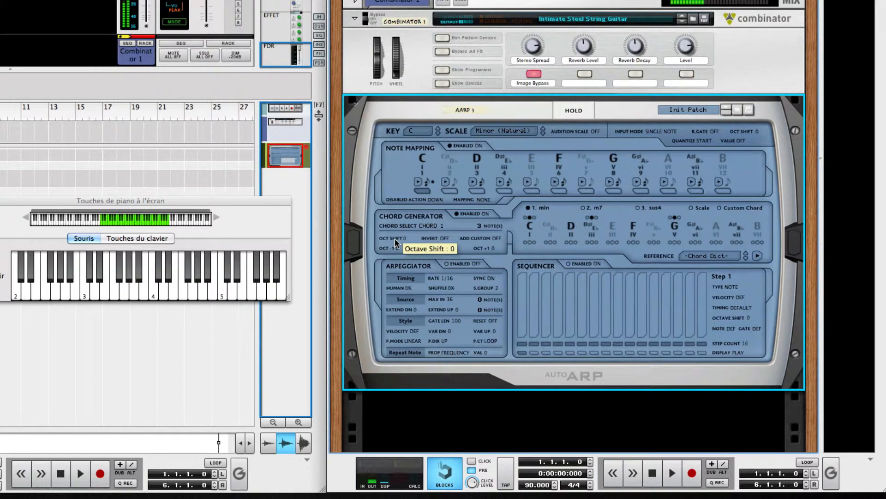
drag(394, 239, 393, 243)
drag(394, 243, 393, 237)
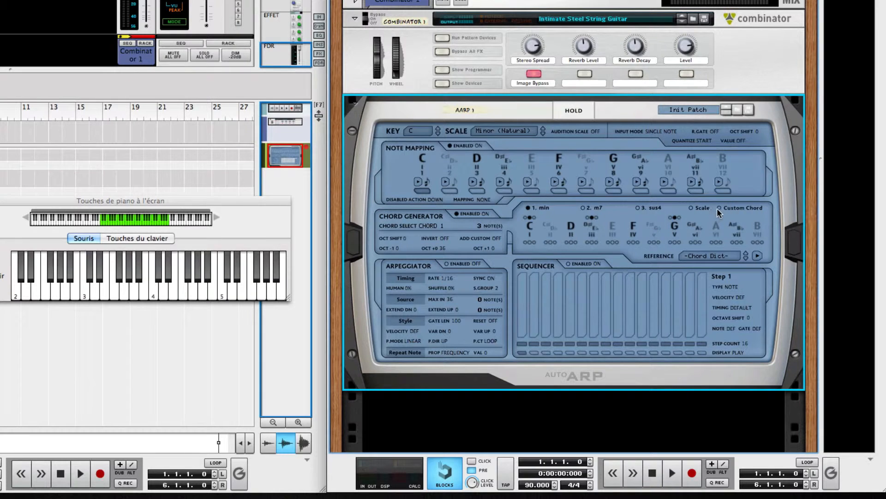
- Turn on Add Custom in the chord generator for the C note's chord
scroll(407, 221, down, 3)
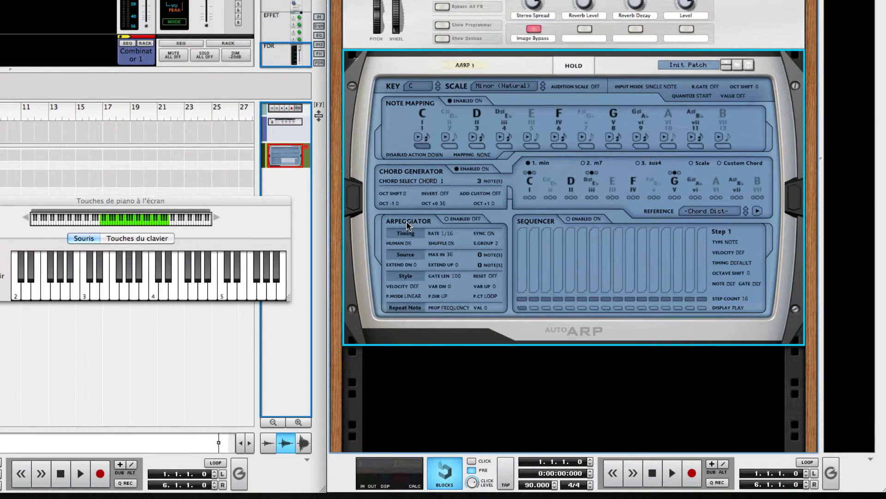
scroll(434, 220, up, 4)
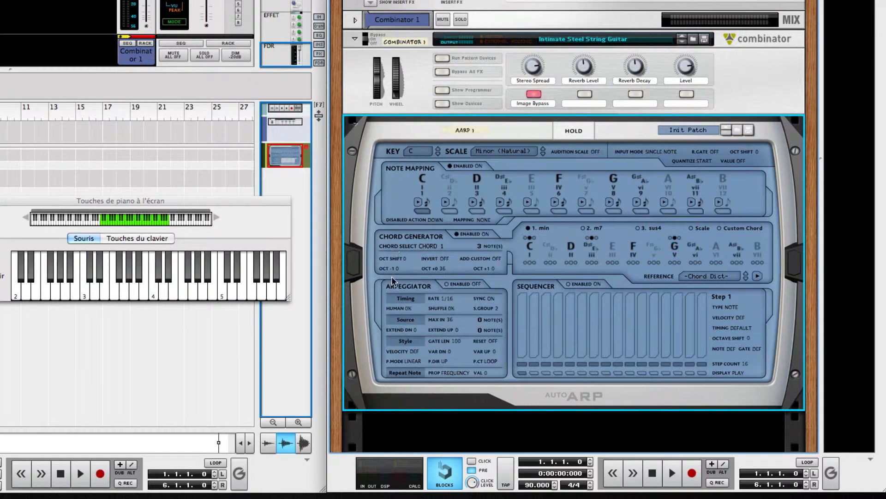
click(463, 262)
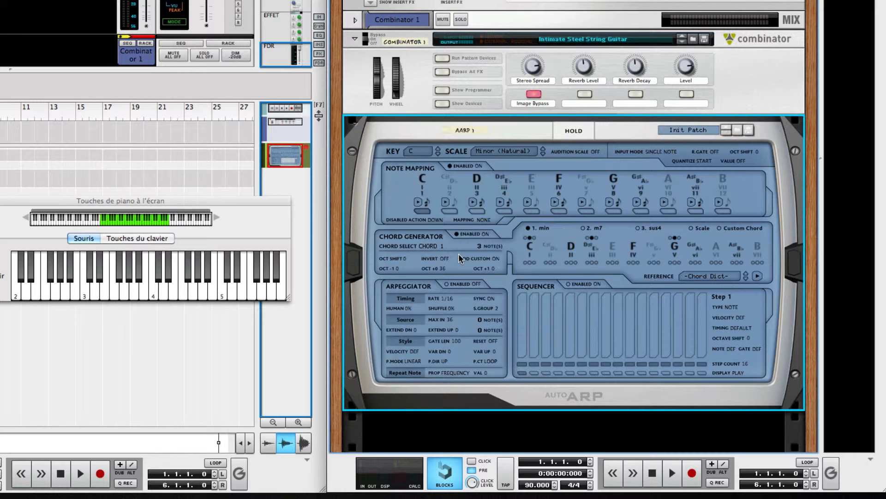
- Cycle custom note 1 through Octave Down, Same and Down Octaves, Octaves Down and Up, and All Three Octaves, and clear it again
click(525, 263)
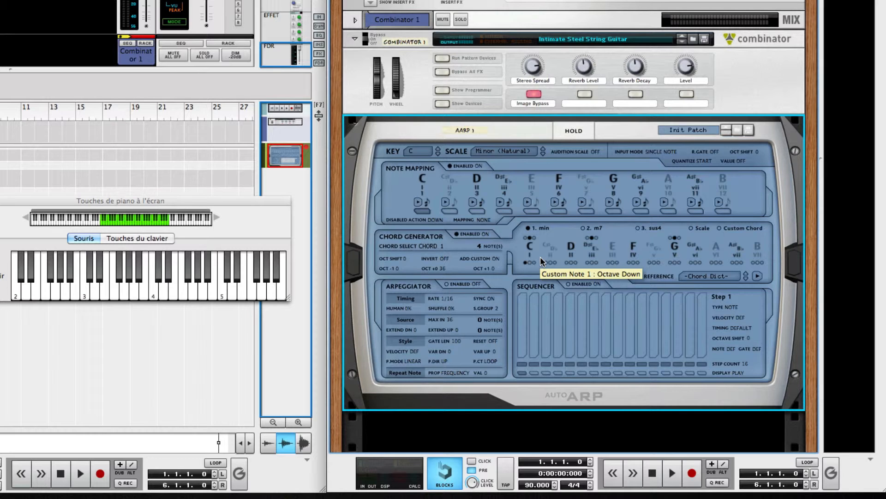
click(541, 256)
click(541, 251)
click(542, 244)
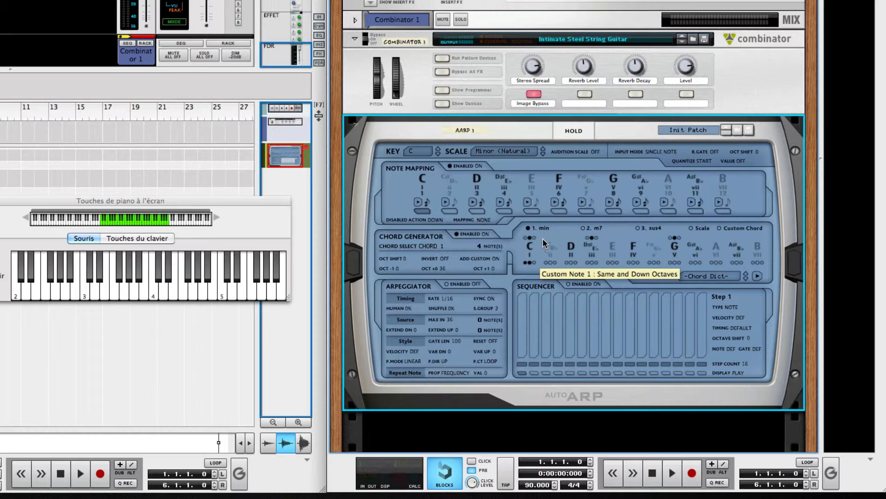
click(542, 237)
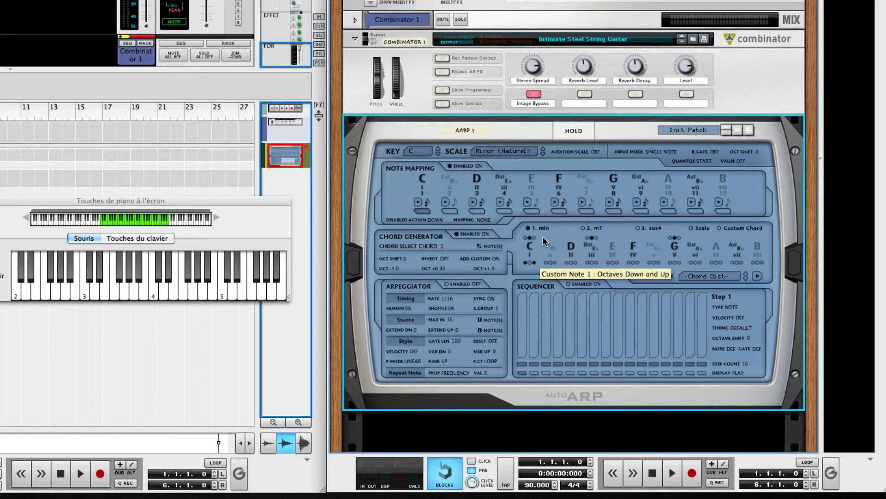
click(542, 236)
click(543, 236)
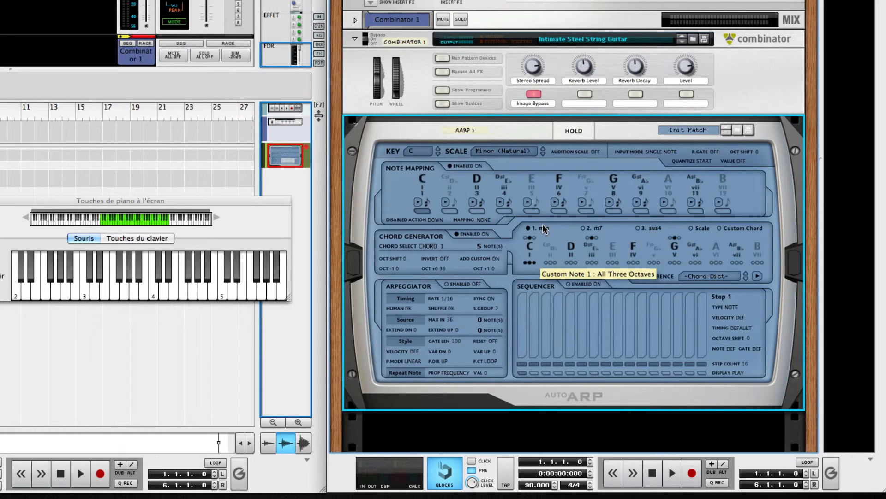
click(542, 238)
click(541, 249)
click(540, 262)
click(539, 263)
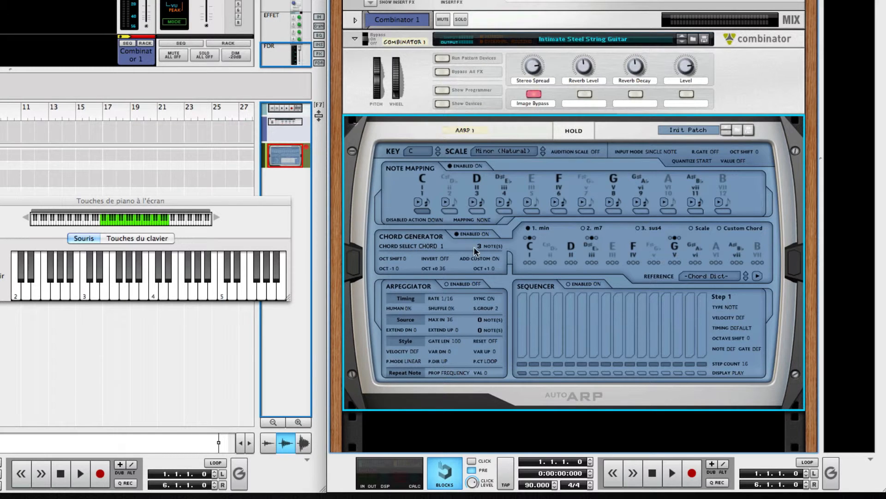
- Set the chord dictionary reference to Maj and audition it on the C and D notes
click(729, 277)
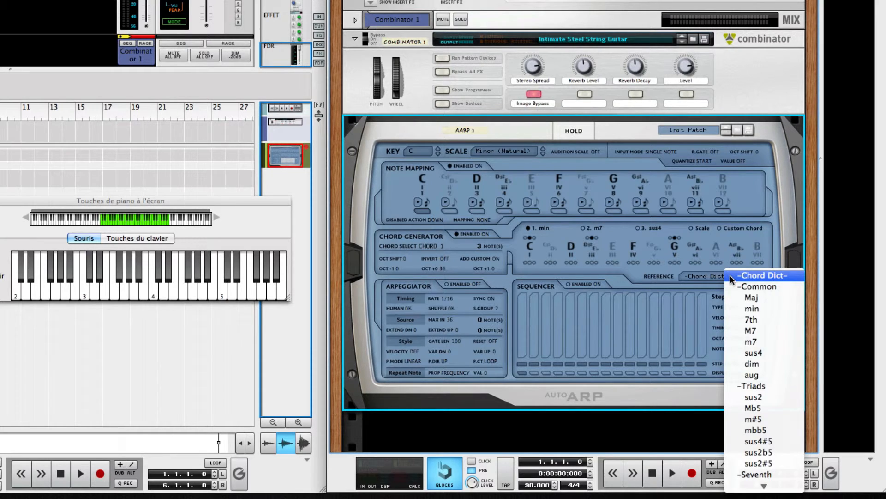
click(751, 297)
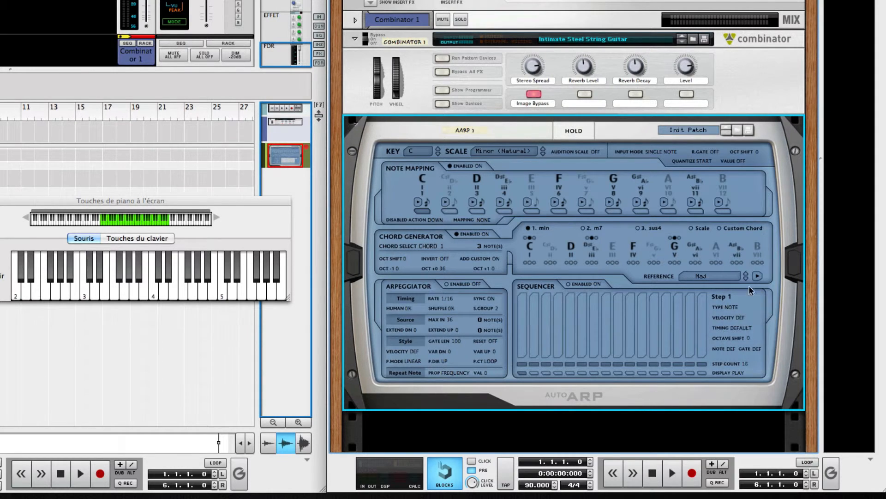
click(757, 276)
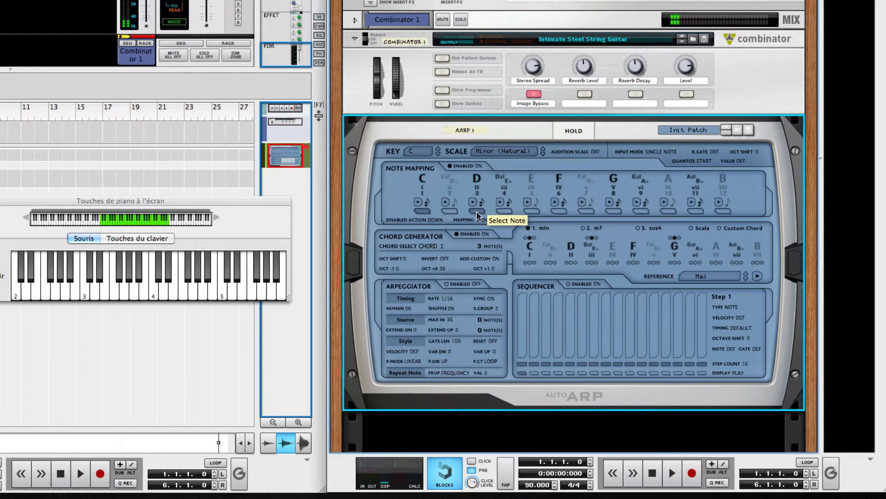
click(476, 211)
click(757, 276)
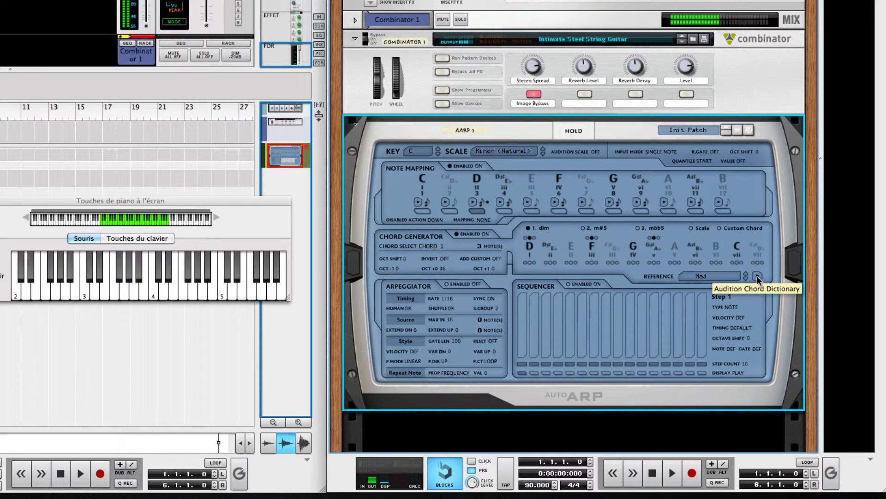
- Reselect the C note, set the chord reference to min and audition it
click(417, 211)
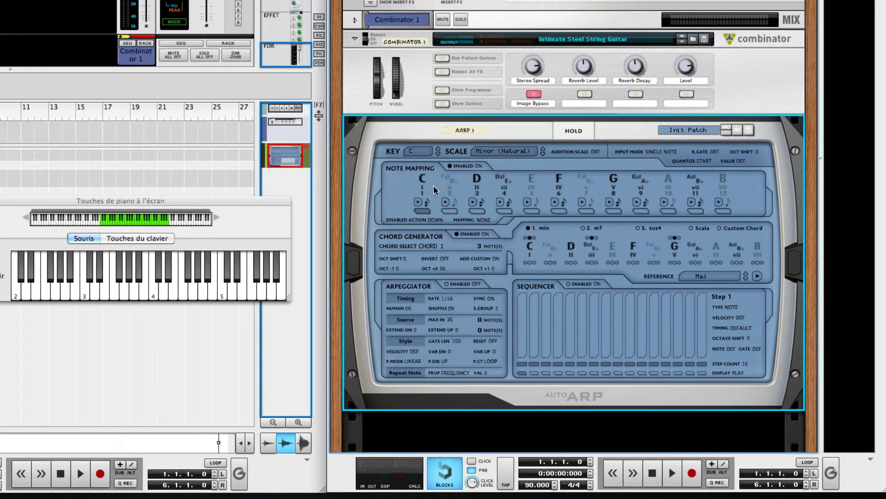
click(746, 279)
click(758, 276)
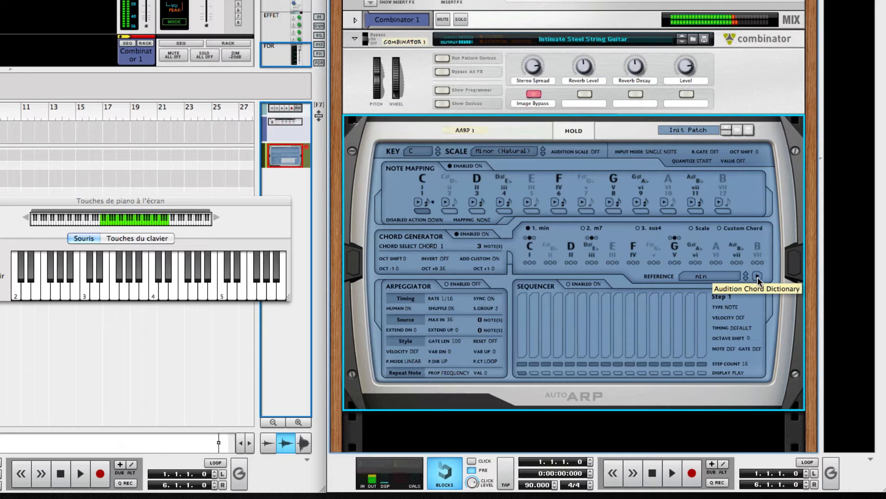
click(757, 277)
- Audition the M7 and m7 reference chords on the C note in turn
click(757, 278)
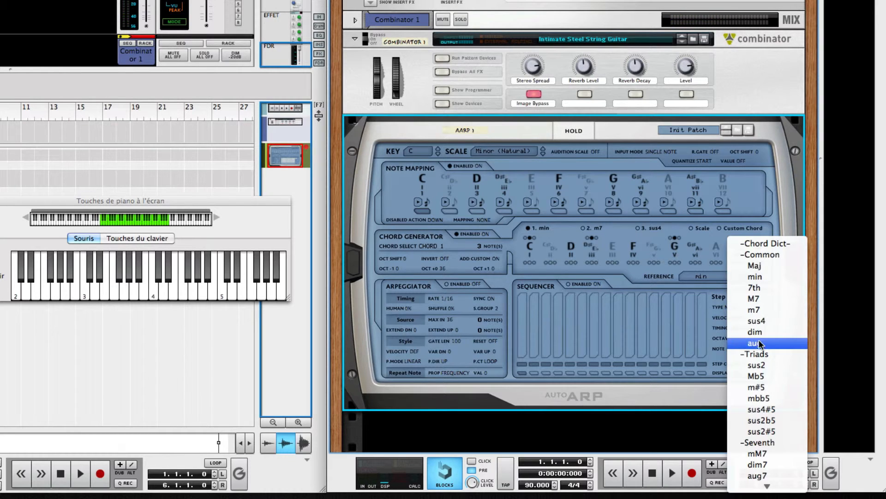
click(762, 298)
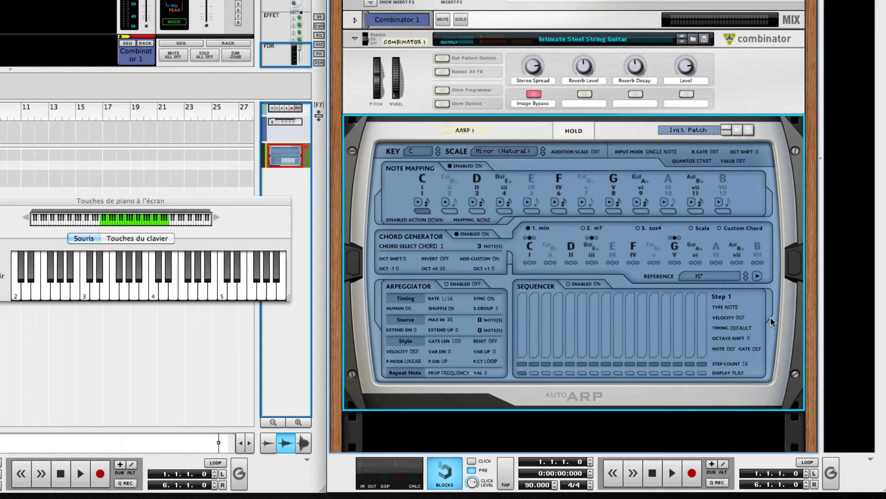
click(757, 276)
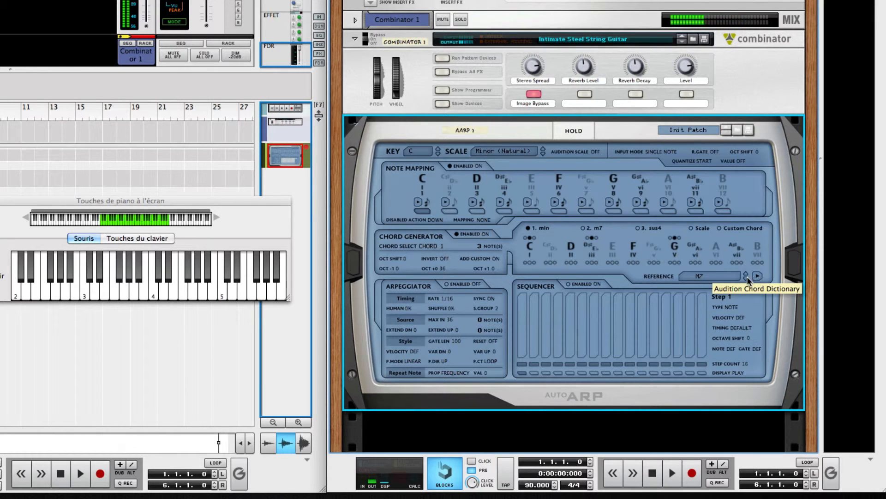
click(748, 277)
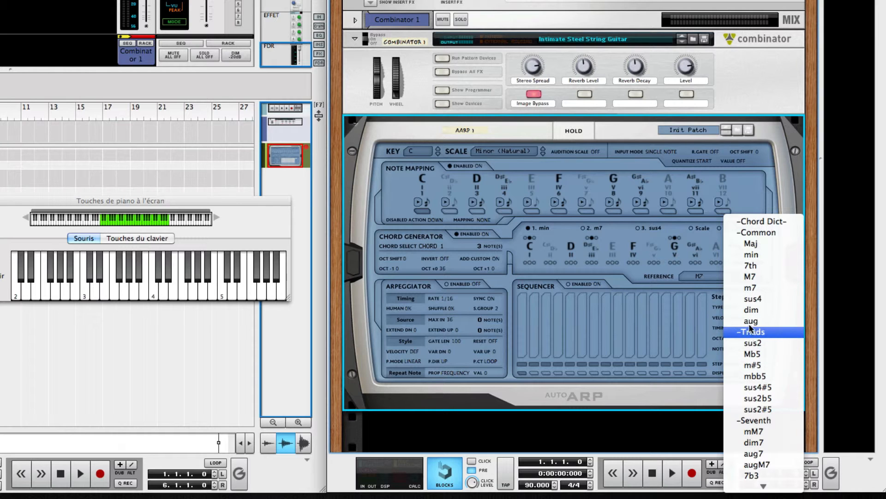
click(758, 289)
click(758, 277)
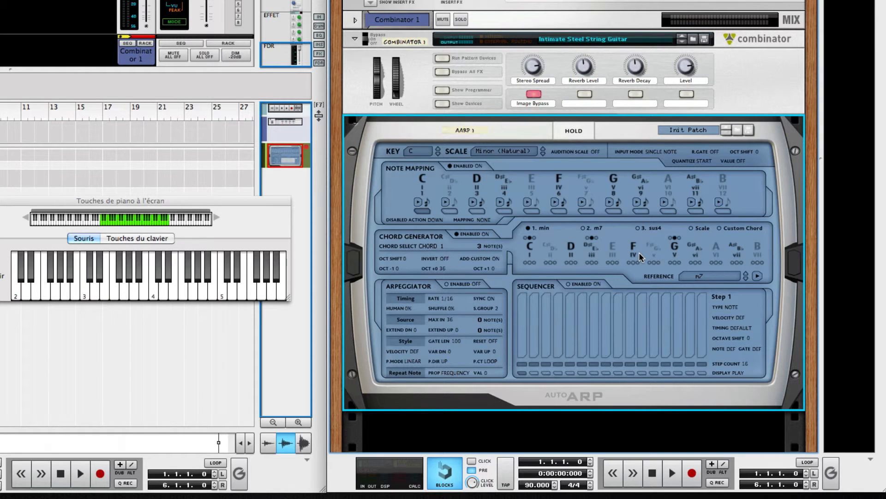
- Browse the full chord dictionary, try augM9 as the reference chord and reset the reference to -Chord Dict-
click(736, 276)
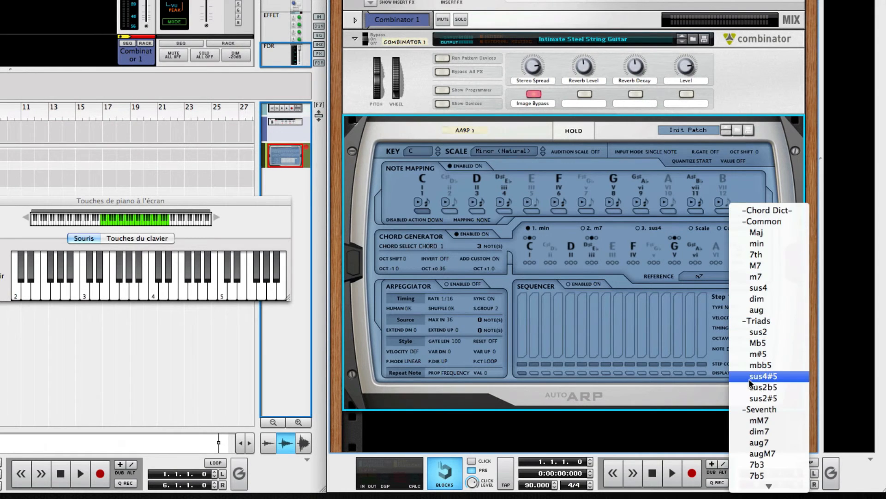
mouse_move(762, 490)
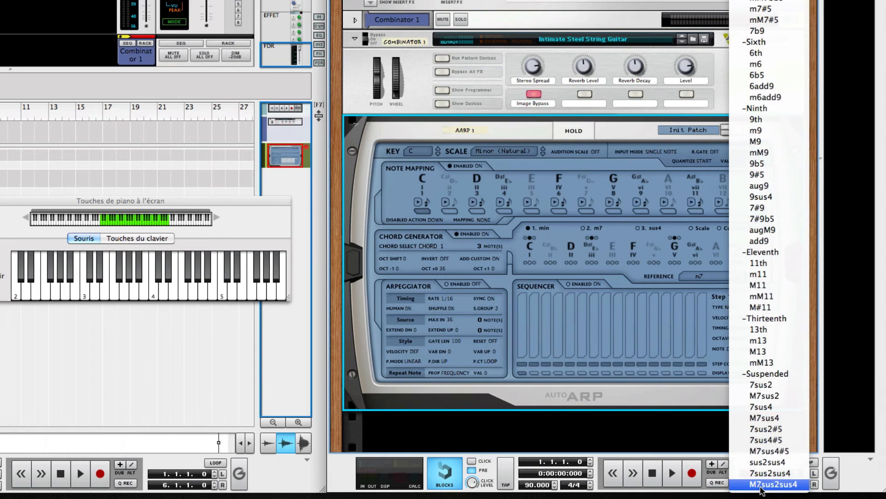
click(735, 234)
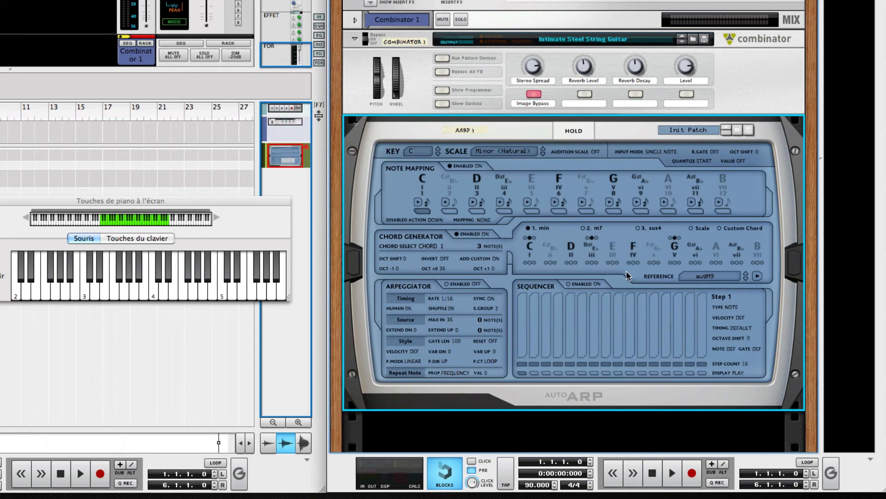
click(686, 276)
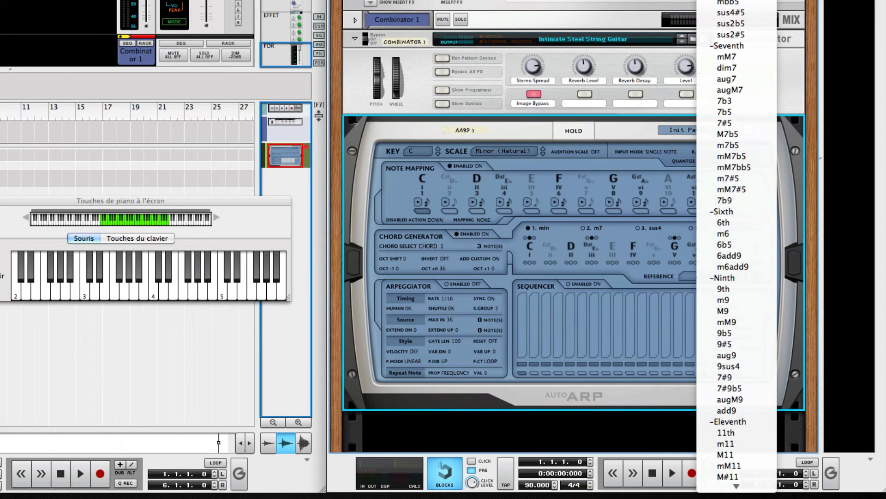
click(728, 1)
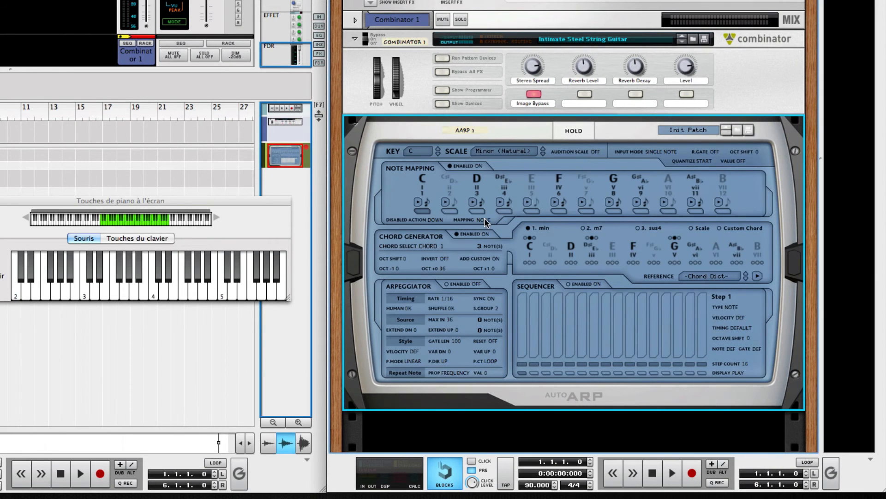